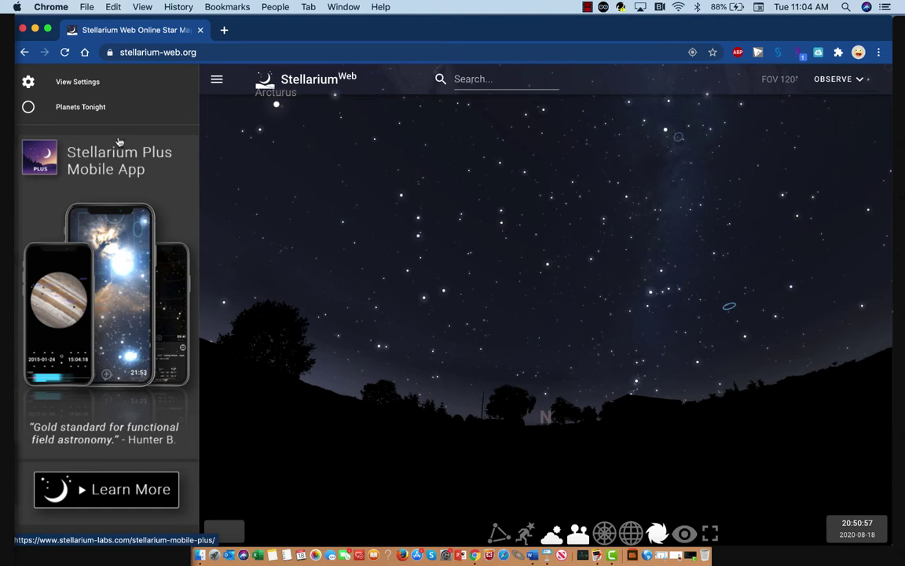
Step: Hide the side menu so the north-facing 120° sky view fills the window
left_click(216, 81)
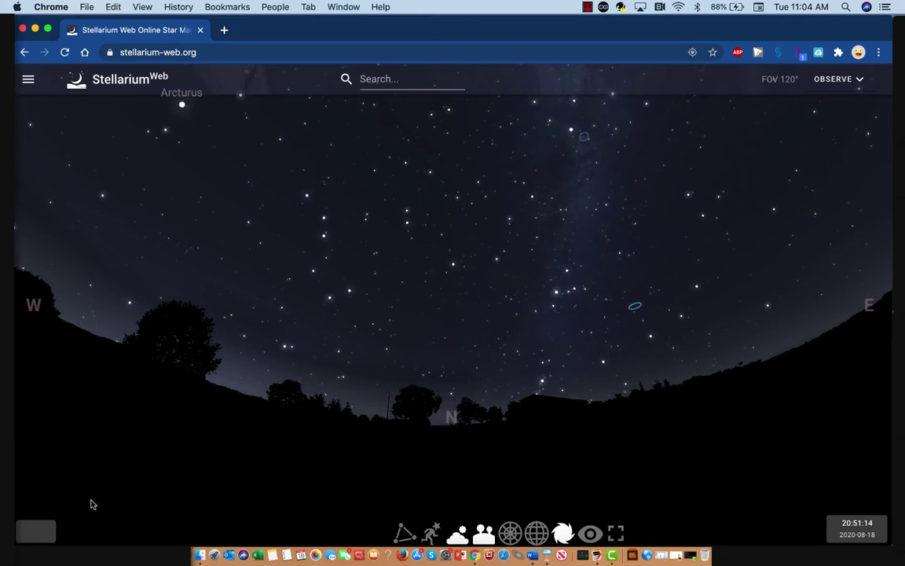
left_click(35, 533)
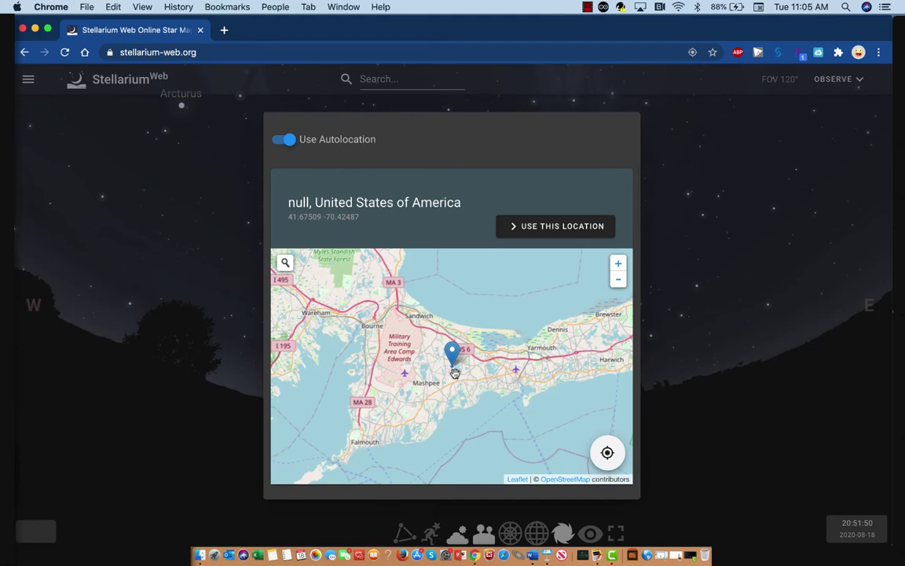
scroll(454, 372, "down", 3)
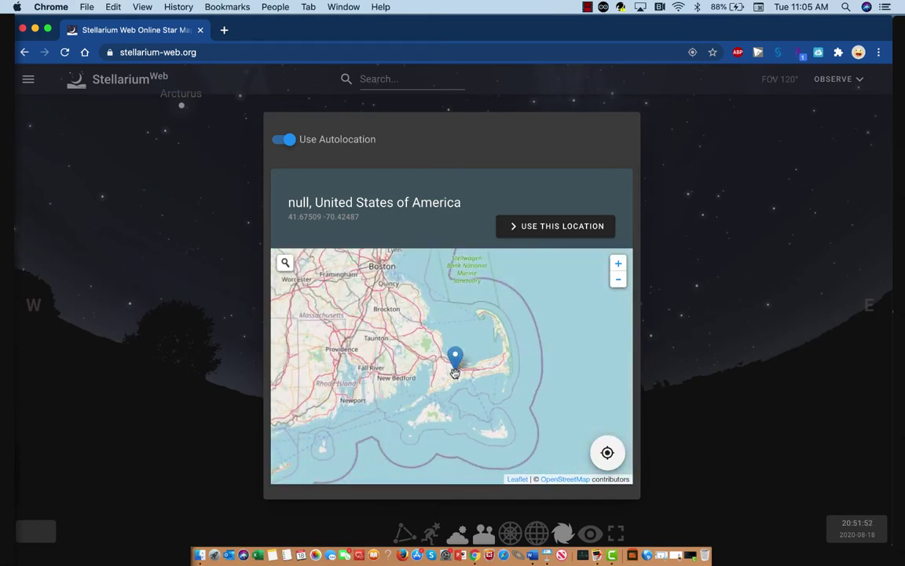
left_click(35, 534)
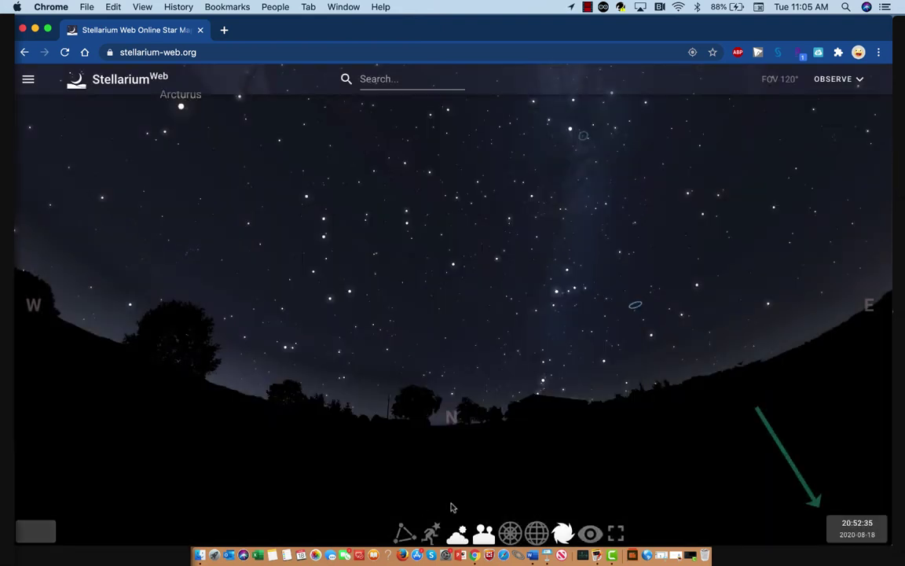
Step: Reset the clock to real time, 11:06 on 2020-08-18, for a daylight sky
left_click(859, 531)
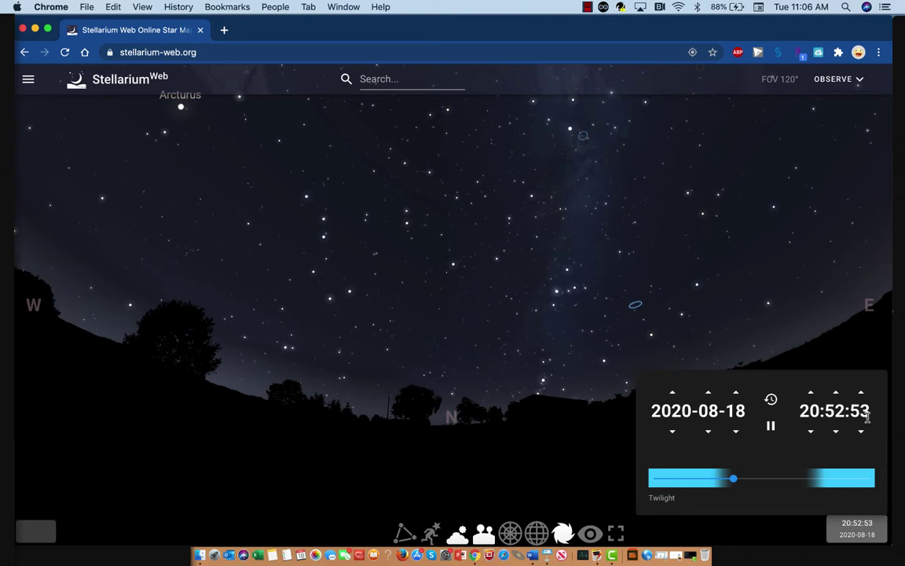
left_click(771, 401)
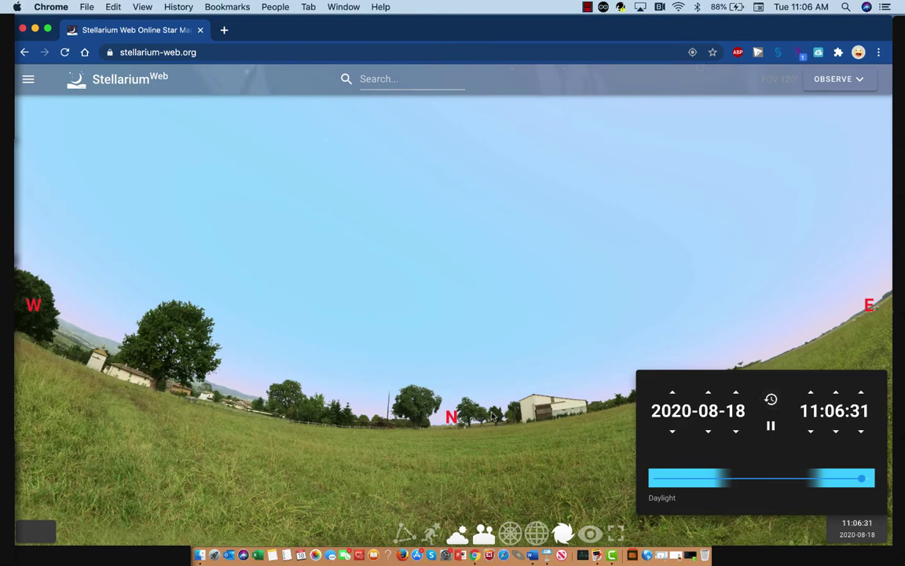
Step: Close the time panel and zoom out to about 149° to frame the Sun, Moon and Venus
left_click_drag(454, 430, 454, 513)
left_click(454, 513)
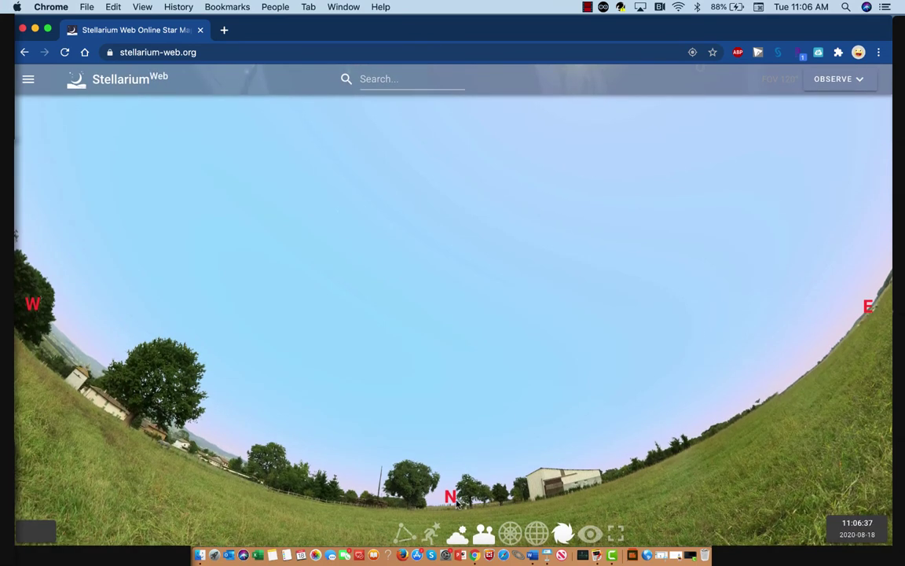
mouse_move(448, 468)
left_mouse_down()
mouse_move(444, 487)
mouse_move(399, 390)
mouse_move(416, 440)
left_mouse_up()
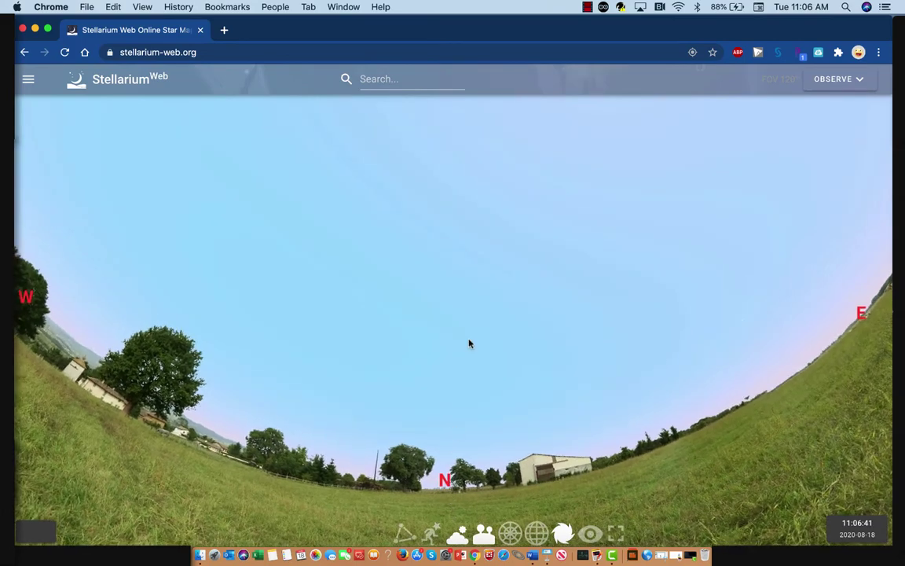
scroll(470, 295, "down", 5)
mouse_move(462, 409)
left_mouse_down()
mouse_move(436, 470)
mouse_move(438, 491)
left_mouse_up()
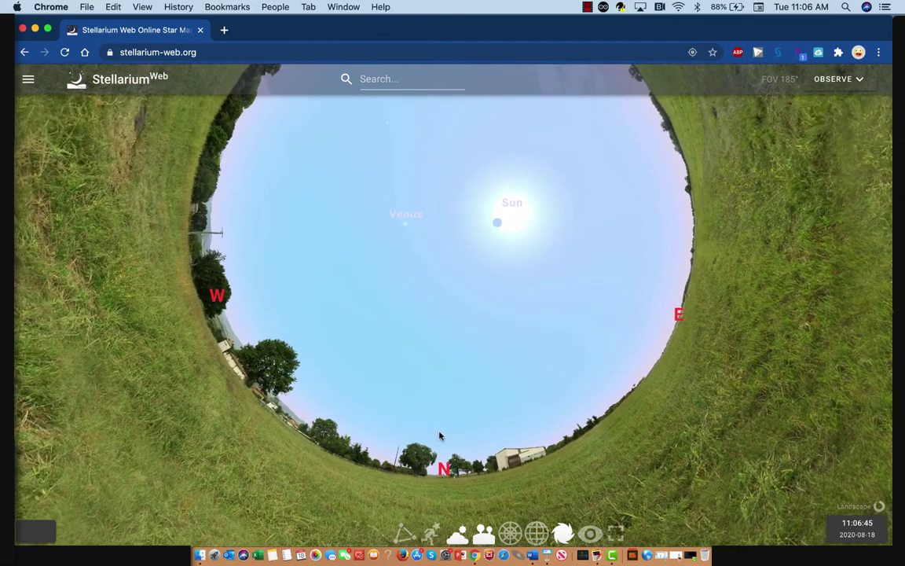
scroll(451, 334, "up", 8)
scroll(452, 335, "down", 8)
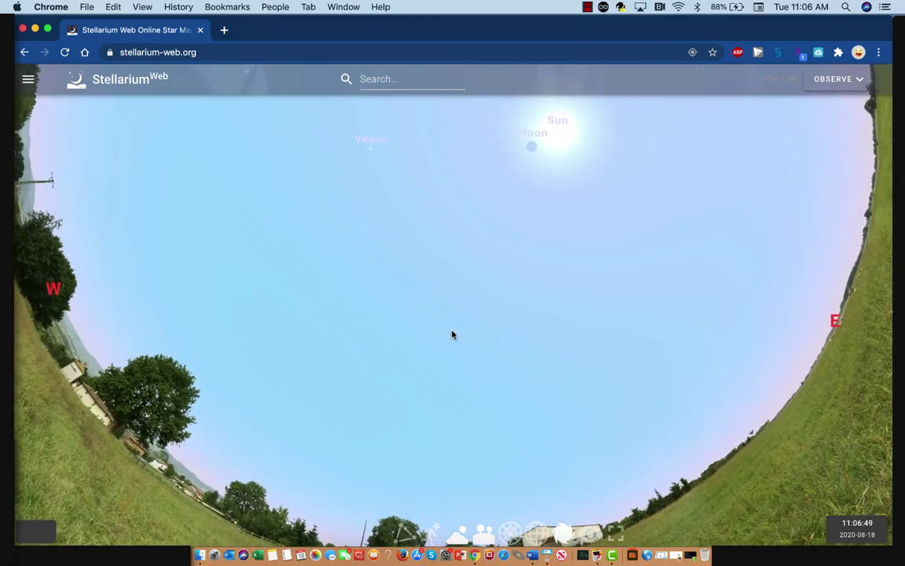
scroll(452, 335, "up", 2)
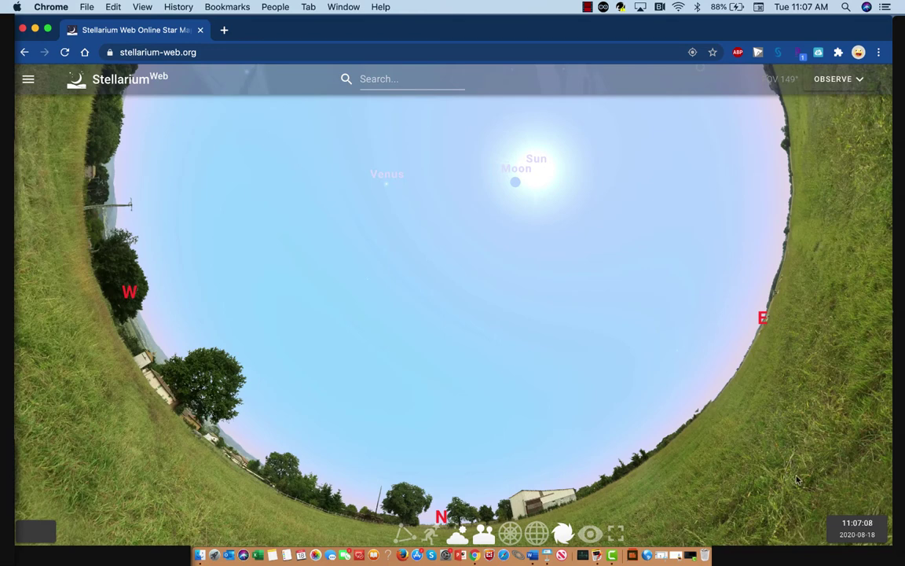
Step: Step the minutes forward to 02:33 on 2020-08-19 for a dark night sky with Mars and Vega
left_click(856, 528)
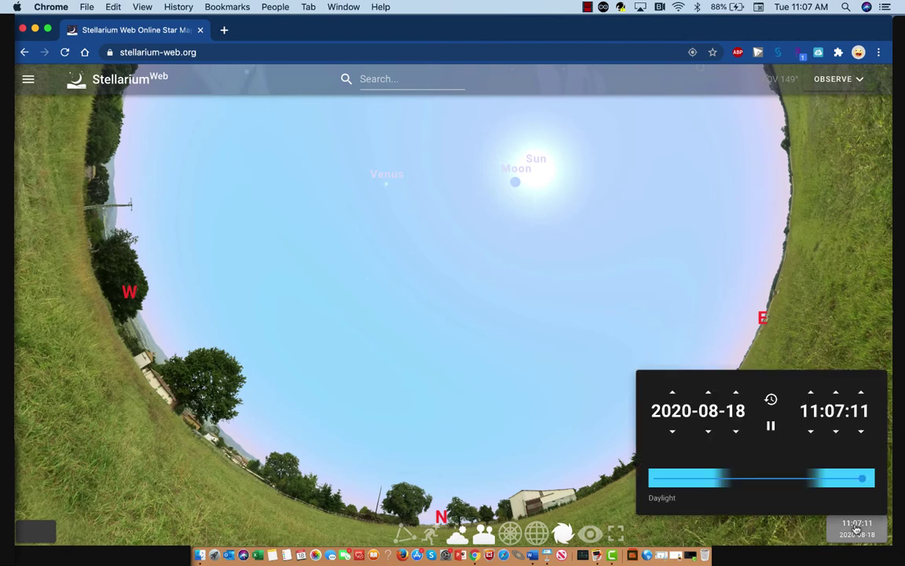
left_click(837, 393)
left_click(838, 392)
left_click(838, 393)
left_click(838, 393)
left_click(838, 392)
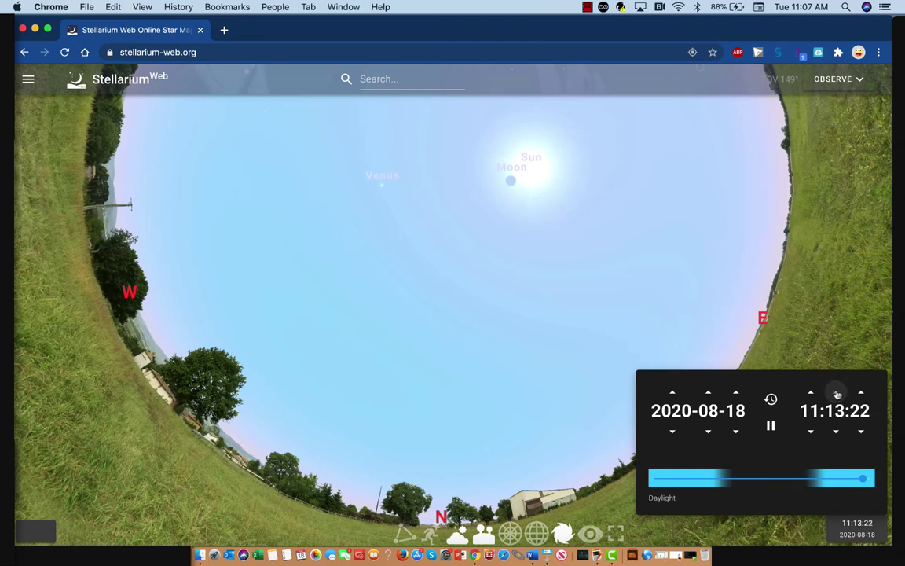
left_click(838, 393)
left_click(837, 393)
left_click(838, 393)
left_click(838, 393)
left_click(838, 393)
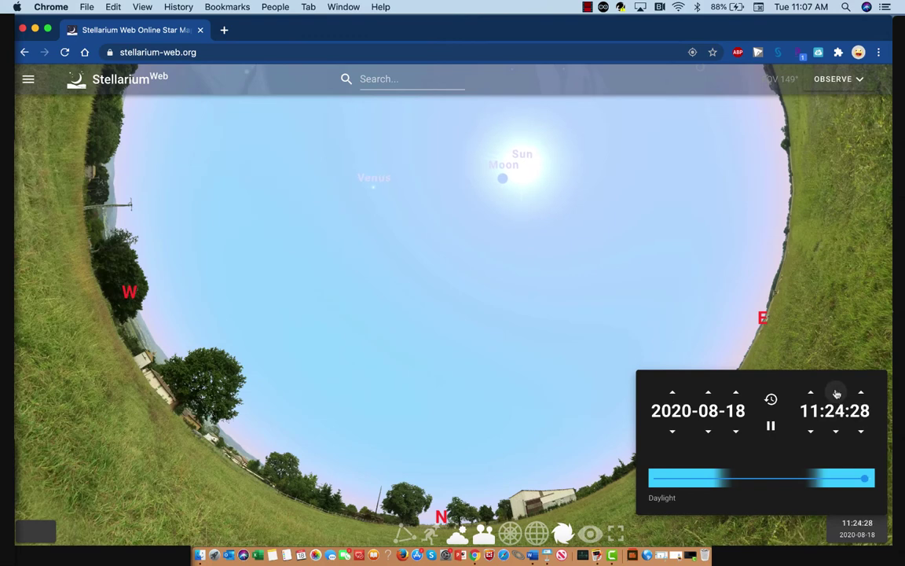
left_click_drag(838, 393, 837, 395)
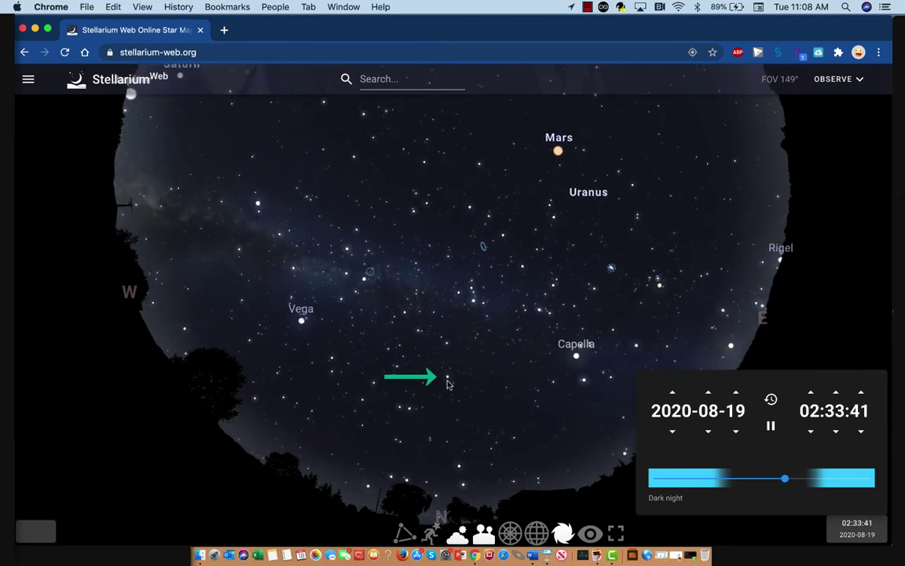
Step: Show constellation lines and names, toggle the artwork on and off, then advance one minute
left_click(404, 534)
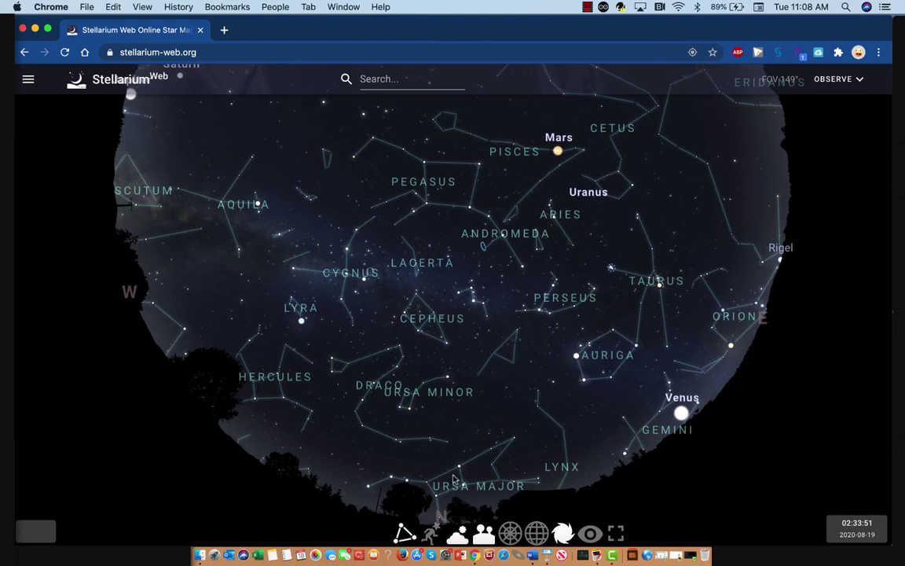
left_click(431, 534)
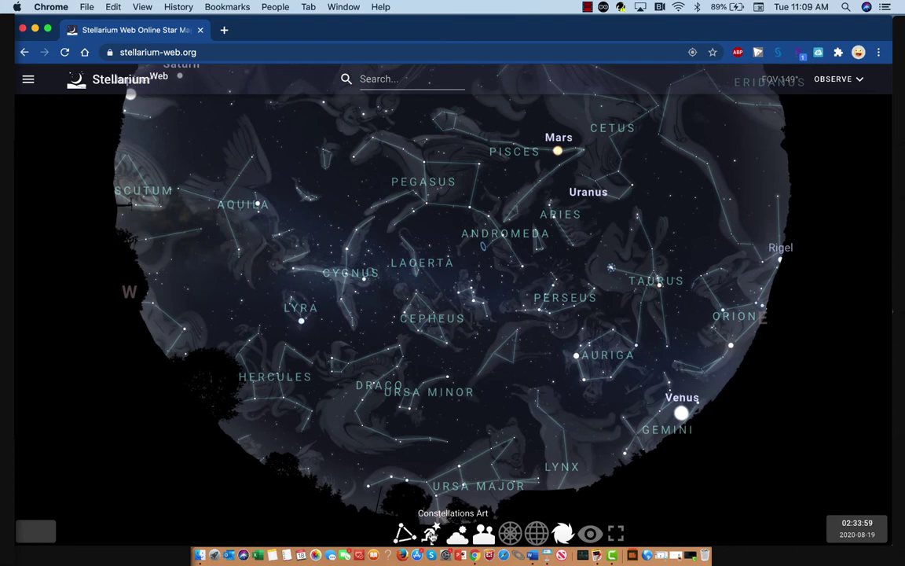
left_click(431, 534)
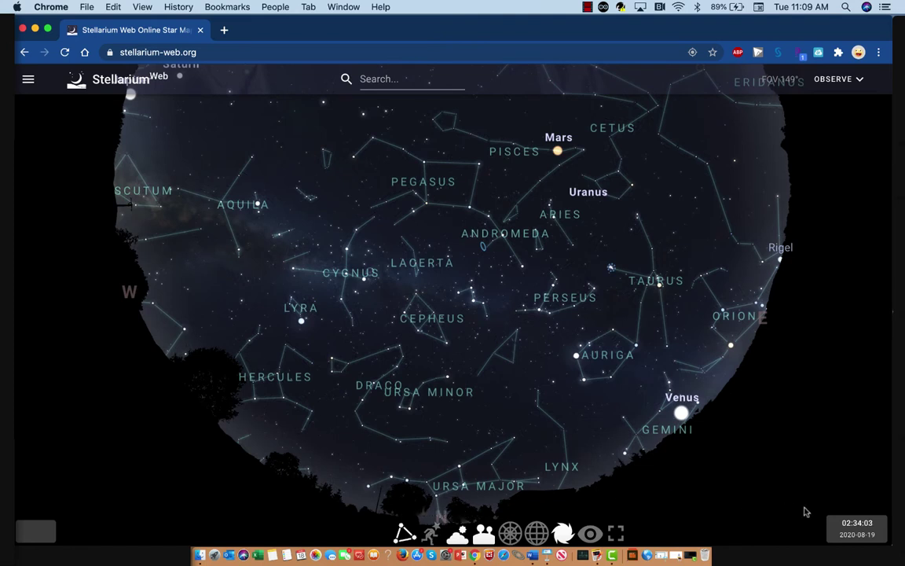
left_click(862, 533)
left_click(836, 393)
Step: Keep the minutes running toward 05:10 so the labelled constellations rotate toward dawn
left_click_drag(836, 392, 837, 395)
left_click_drag(838, 395, 837, 394)
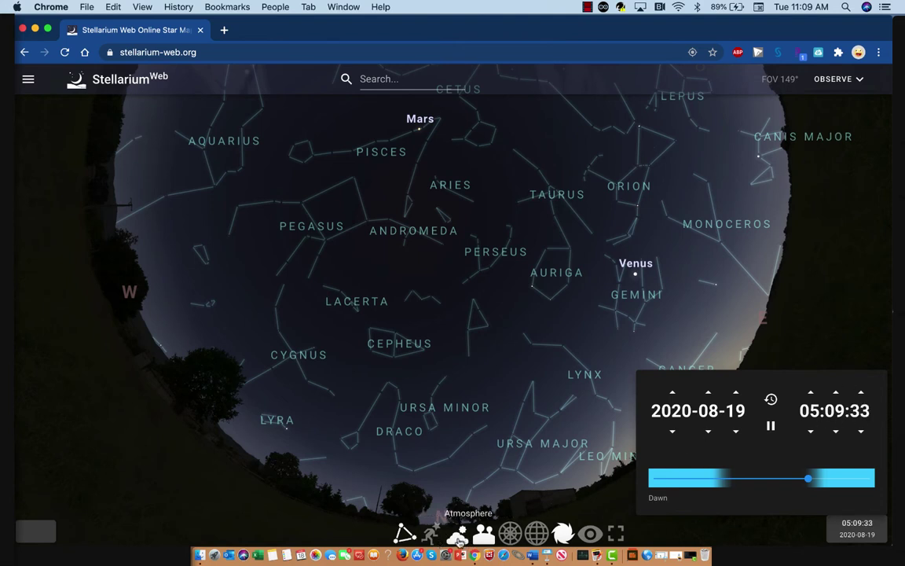
Step: Advance the clock to about 05:38 and turn off the atmosphere to keep the sky dark
left_click(836, 392)
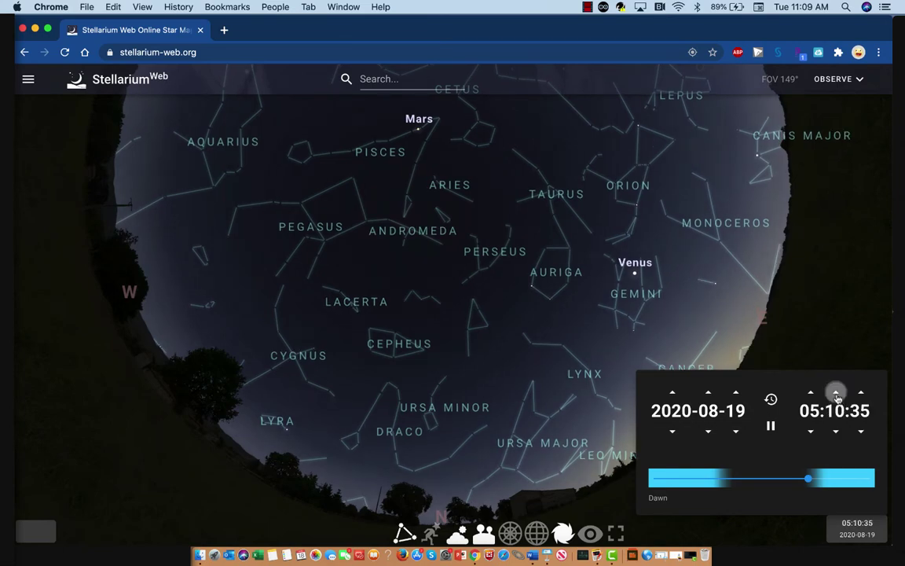
left_click(836, 392)
left_click(836, 392)
left_click(836, 392)
left_click(836, 392)
left_click(837, 392)
left_click(836, 393)
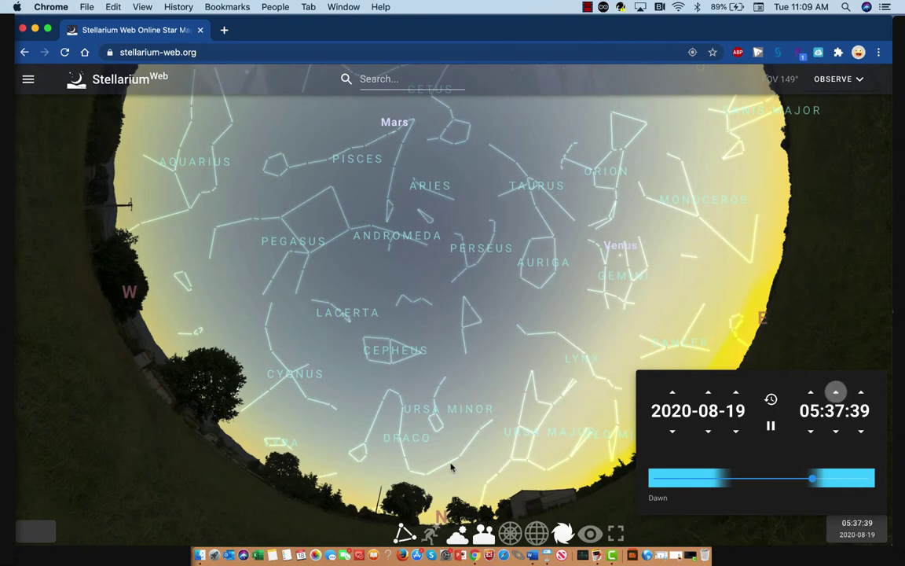
left_click(458, 539)
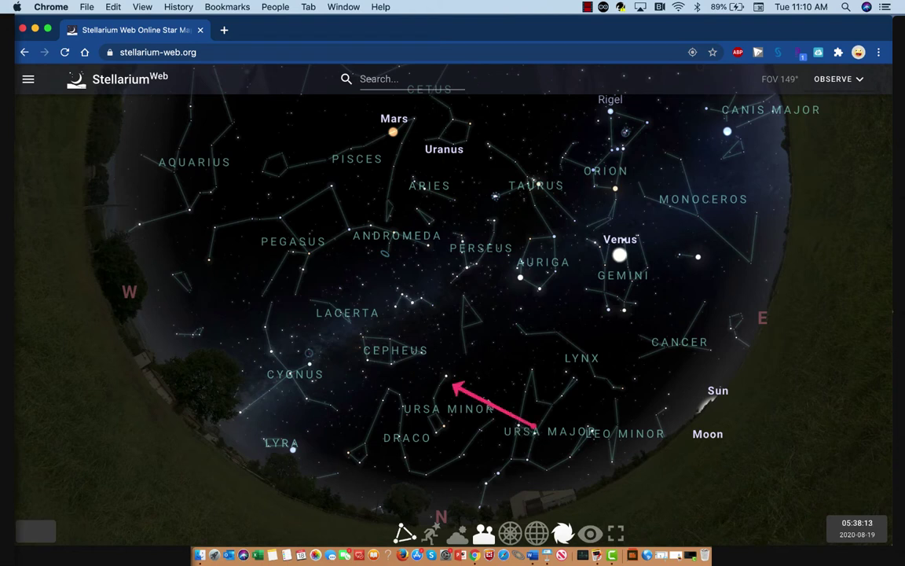
Step: Select Polaris to show its details: magnitude 2.09, 432.57 light years away
left_click(445, 381)
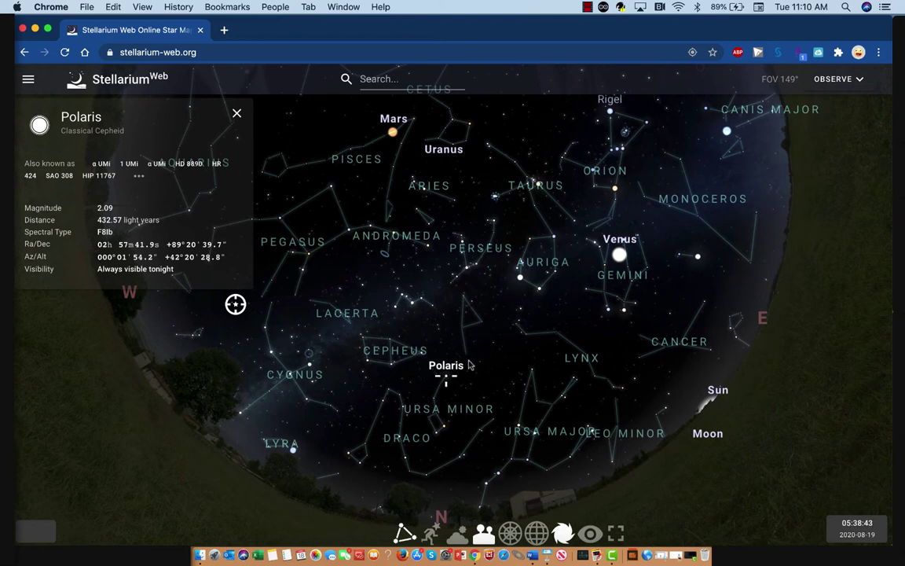
Step: Close the Polaris info panel, leaving the labelled sky at about 05:39 unobstructed
left_click(236, 112)
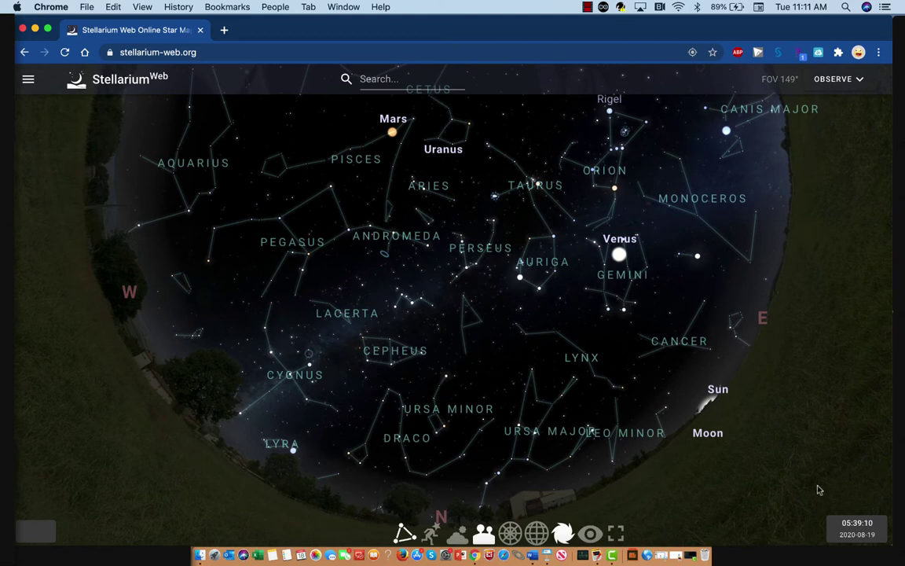
Step: Advance the clock seven minutes past 05:39 so the sky rotates around Polaris
left_click(847, 522)
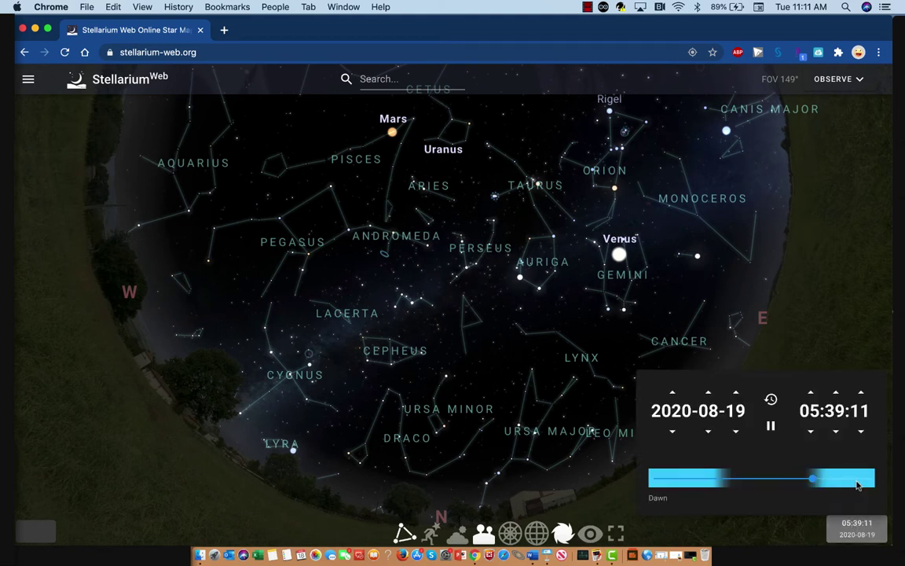
left_click(836, 392)
left_click(836, 392)
left_click(836, 392)
left_click(836, 392)
left_click(836, 393)
left_click(836, 392)
left_click(836, 392)
left_click(836, 392)
left_click(836, 392)
left_click(836, 393)
left_click(837, 392)
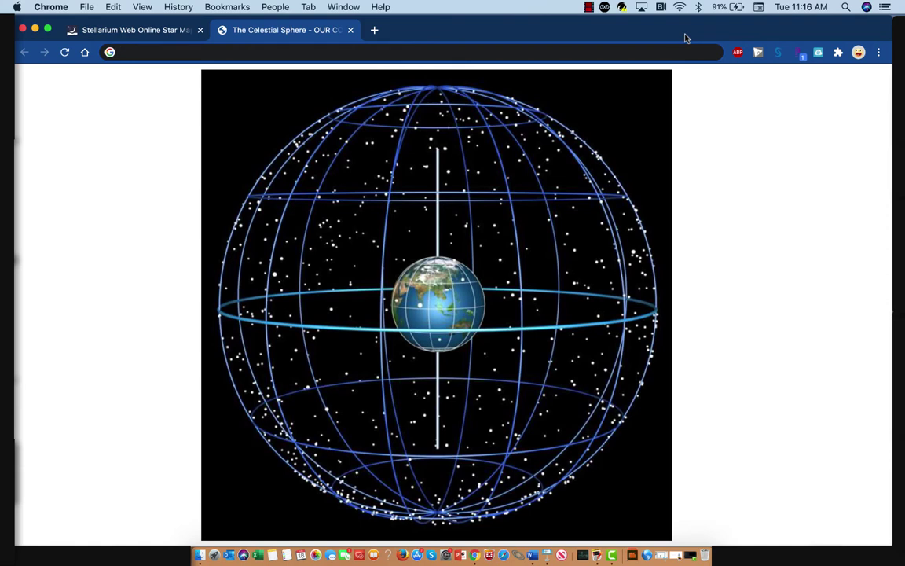
Step: Bring ClassAction's Big Dipper 3D diagram, with sight lines from Earth, to the front
left_click(598, 554)
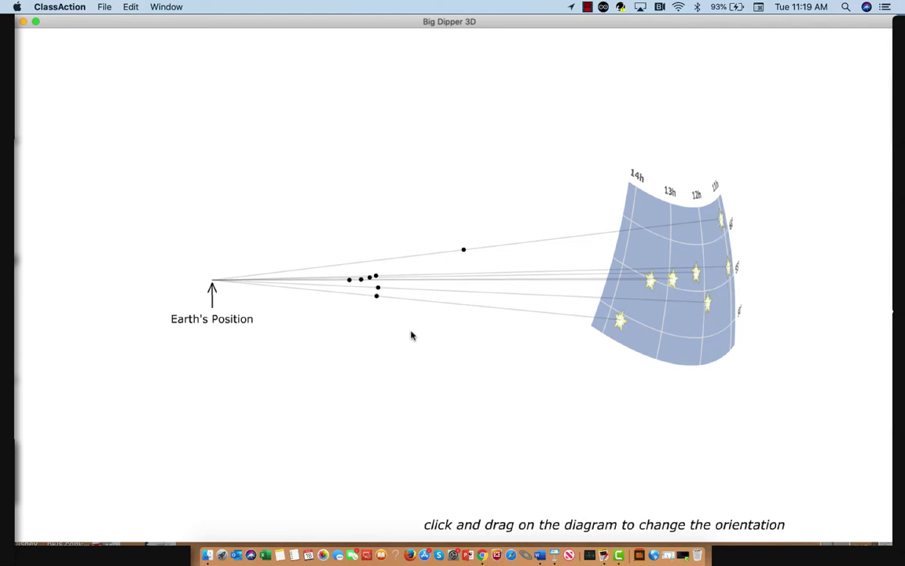
left_click_drag(676, 353, 90, 311)
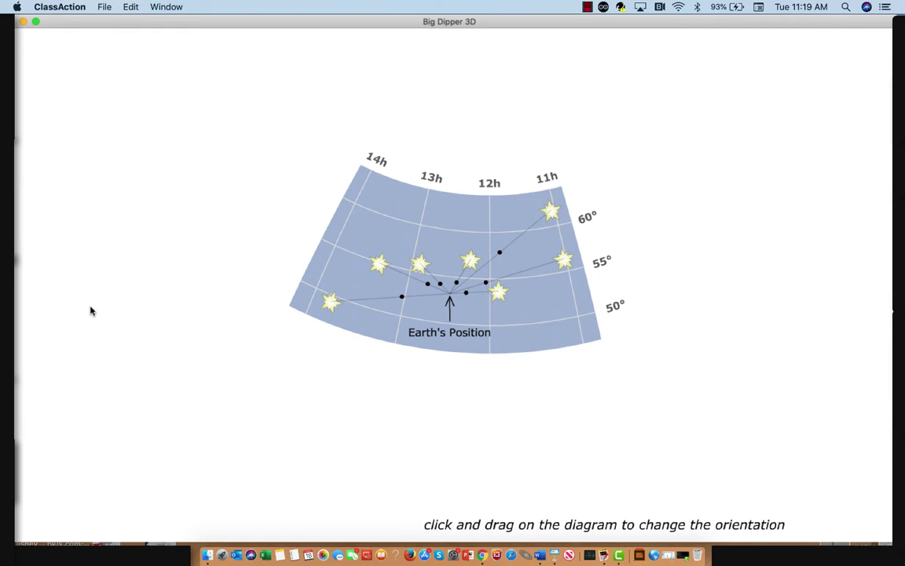
left_click_drag(90, 312, 639, 366)
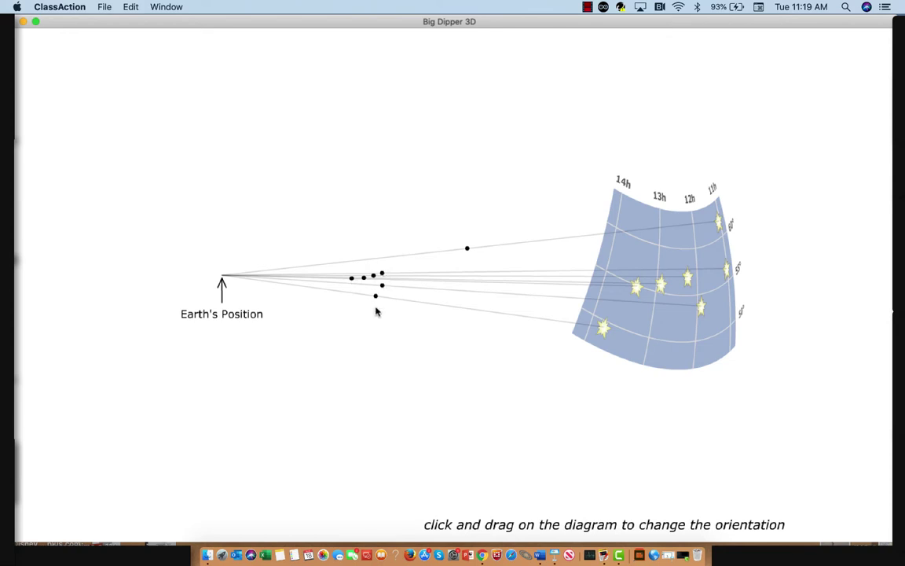
left_click_drag(565, 323, 669, 334)
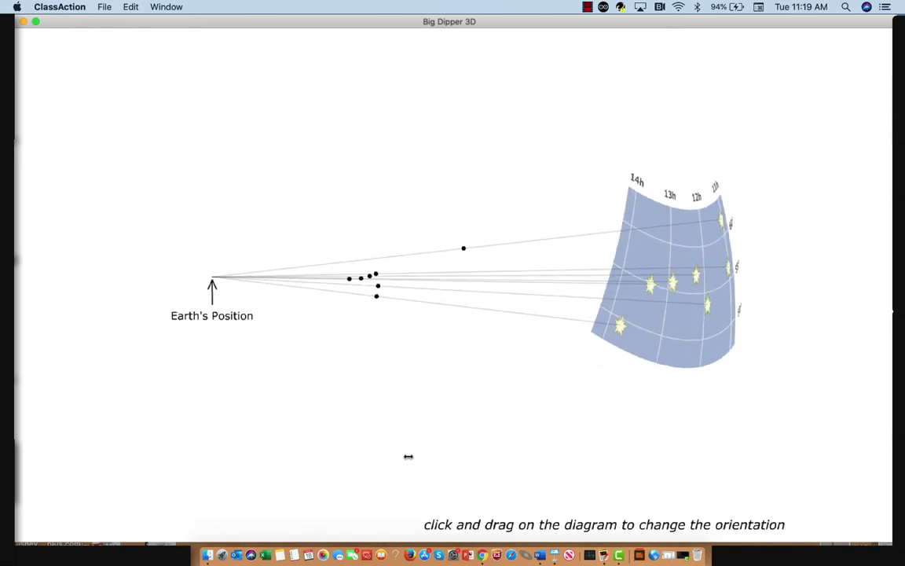
left_click(482, 555)
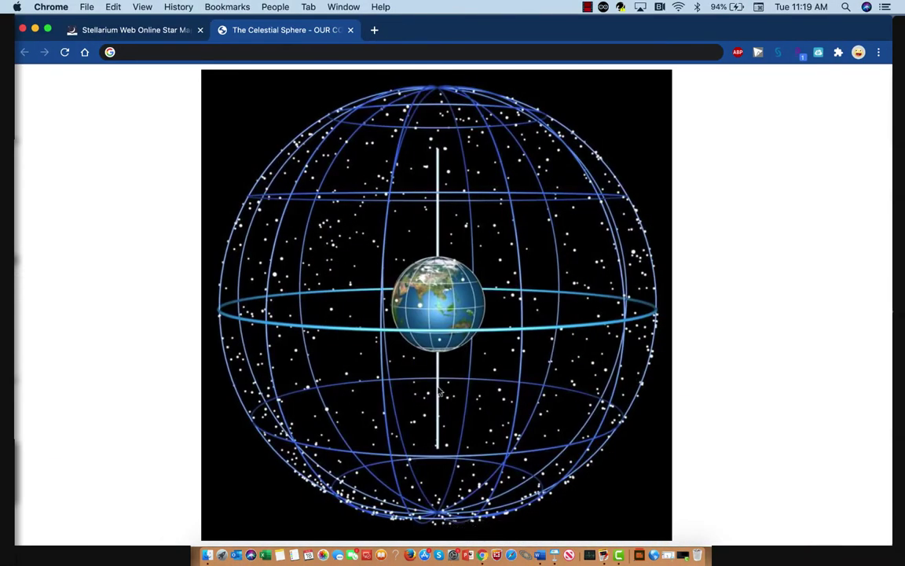
Step: Return to the Stellarium Web tab and move its clock one minute later than 10:22
left_click(139, 32)
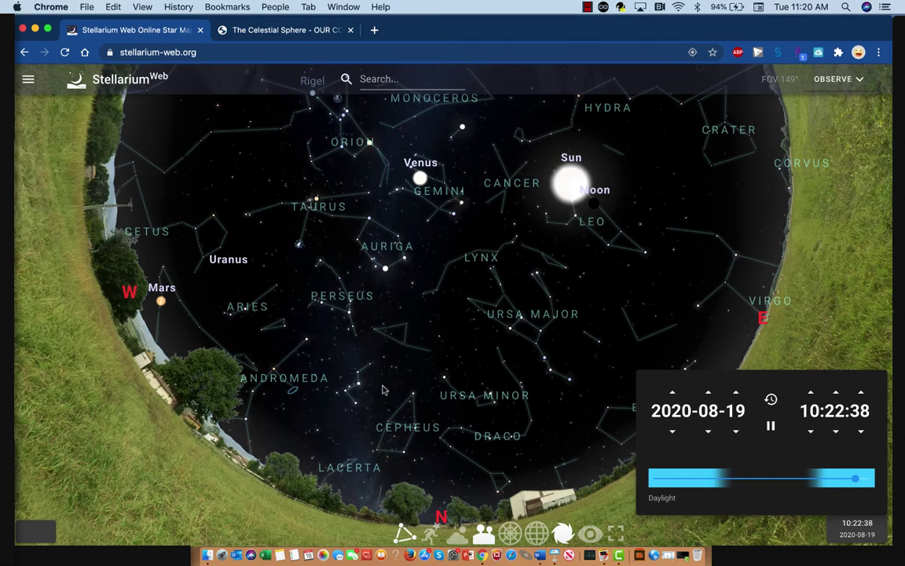
left_click(836, 393)
Step: Step the clock back minute by minute to about 10:09 on 2020-08-19
left_click(836, 430)
left_click(836, 431)
left_click(836, 430)
left_click(836, 430)
left_click(836, 431)
left_click(836, 431)
left_click(836, 430)
left_click(836, 430)
left_click(836, 431)
left_click(836, 430)
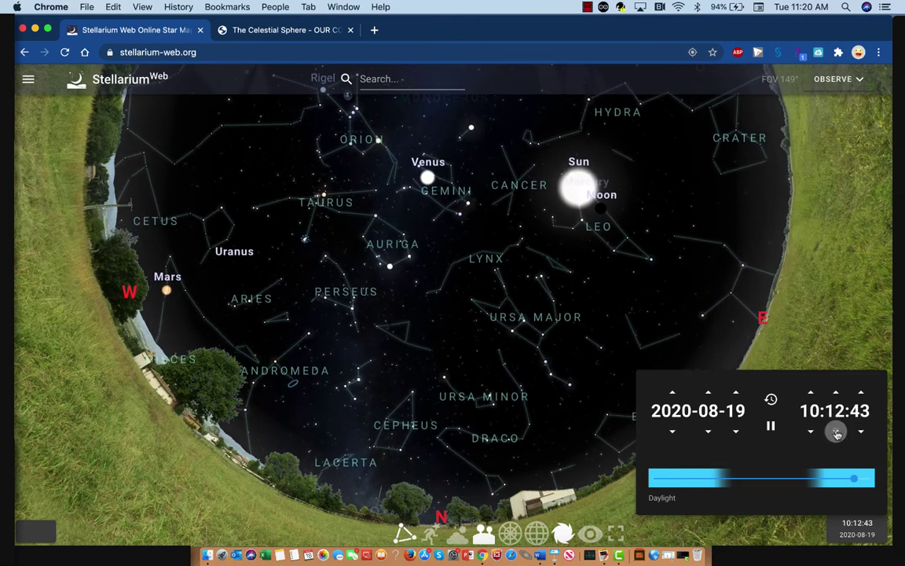
left_click(836, 431)
left_click(837, 431)
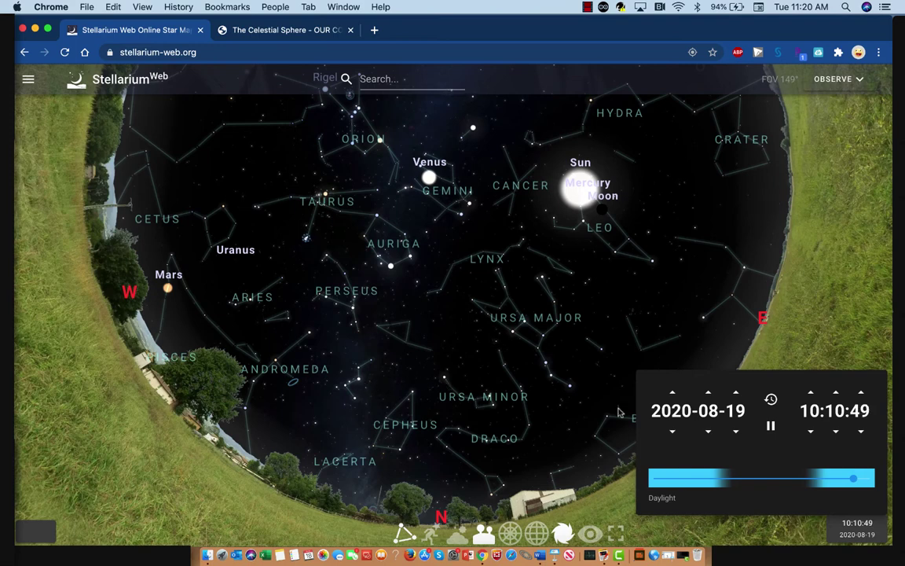
left_click(836, 431)
left_click(836, 431)
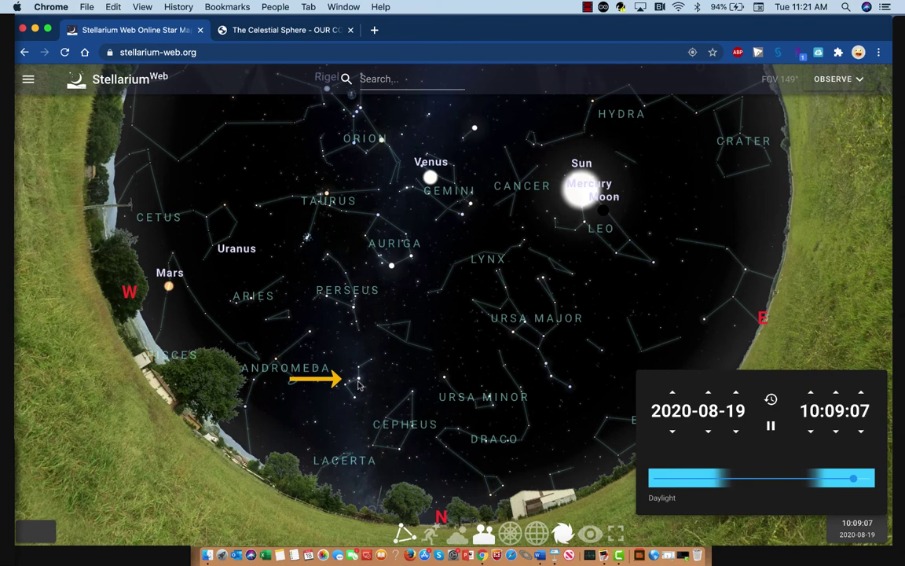
Step: Advance the clock 24 hours, one hour at a time, from 2020-08-19 to 2020-08-20
left_click(811, 394)
left_click(811, 393)
left_click(811, 394)
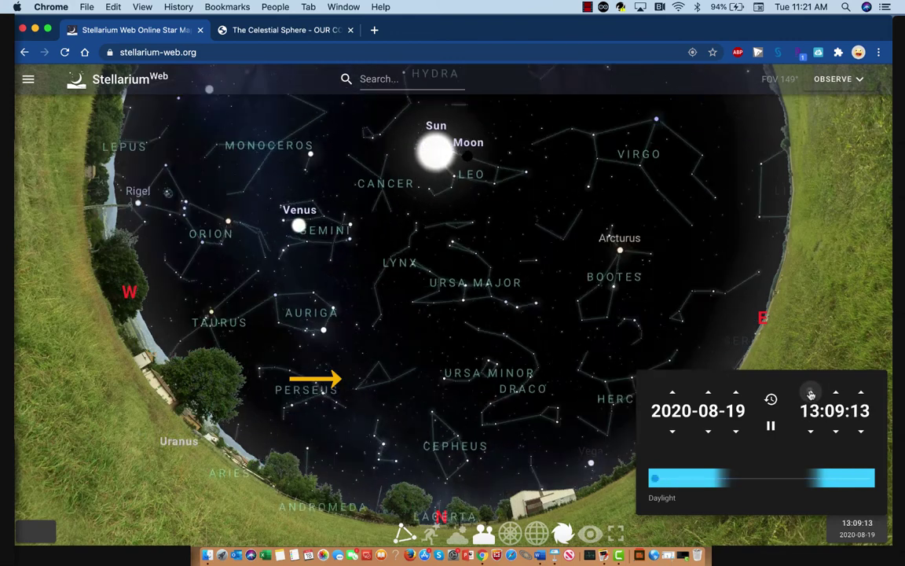
left_click(811, 393)
left_click(811, 393)
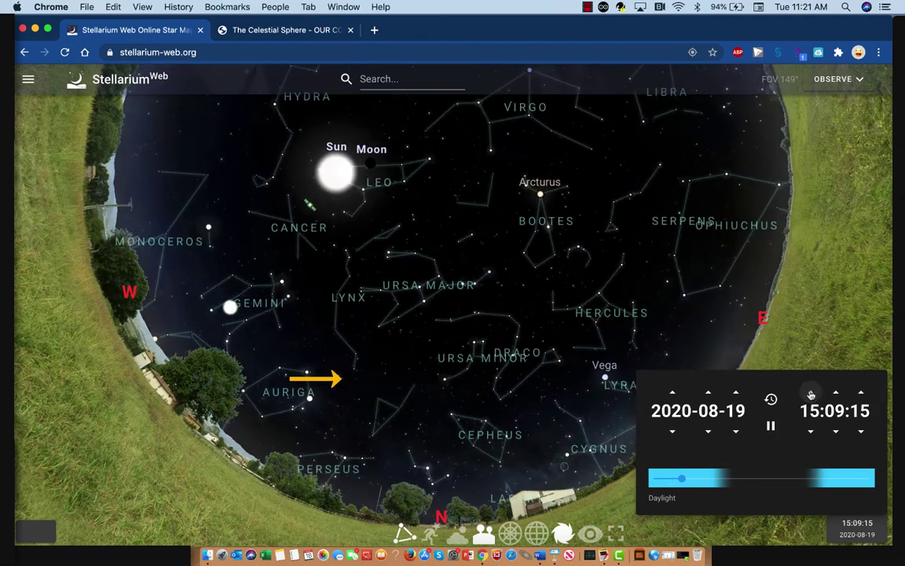
left_click(811, 393)
left_click(811, 394)
left_click(811, 394)
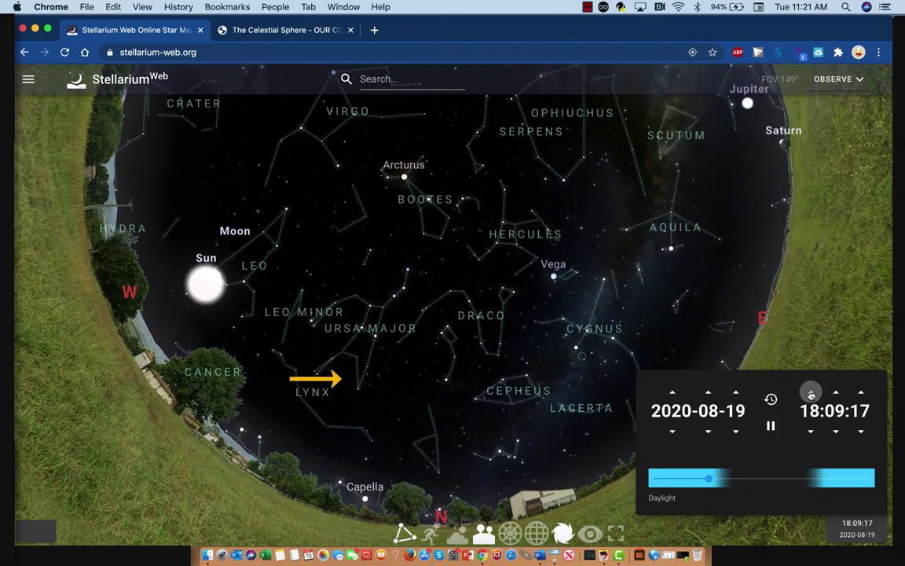
left_click(811, 394)
left_click(811, 394)
left_click(811, 394)
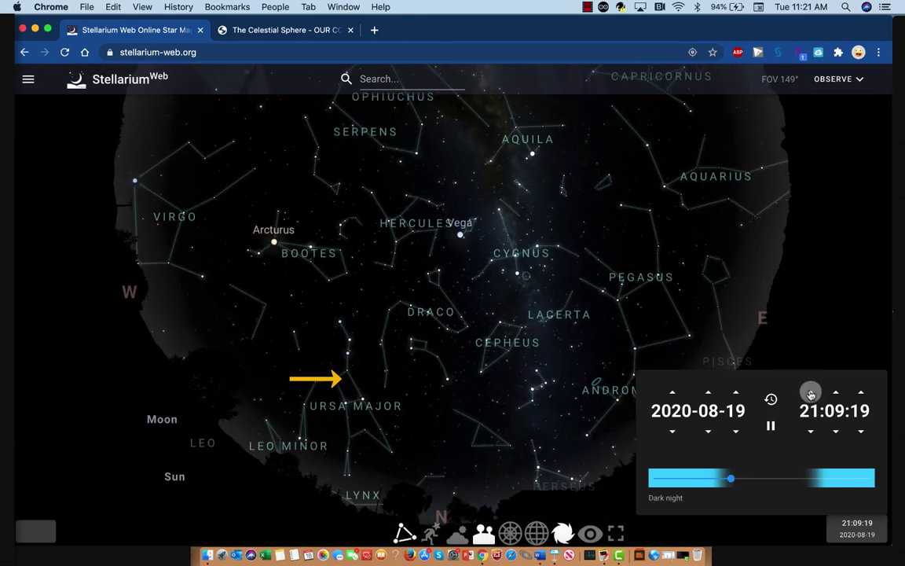
left_click(811, 394)
left_click(811, 393)
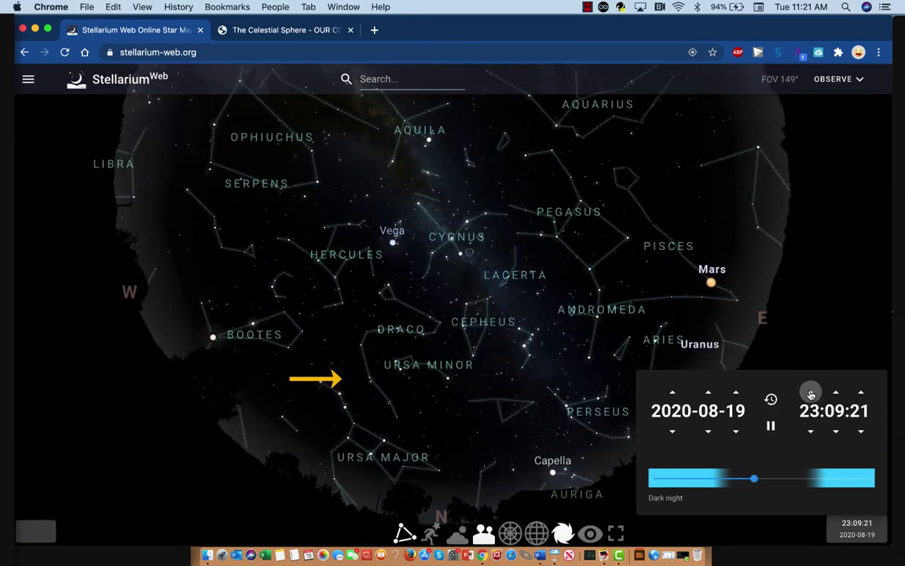
left_click(811, 393)
left_click(811, 394)
left_click(811, 393)
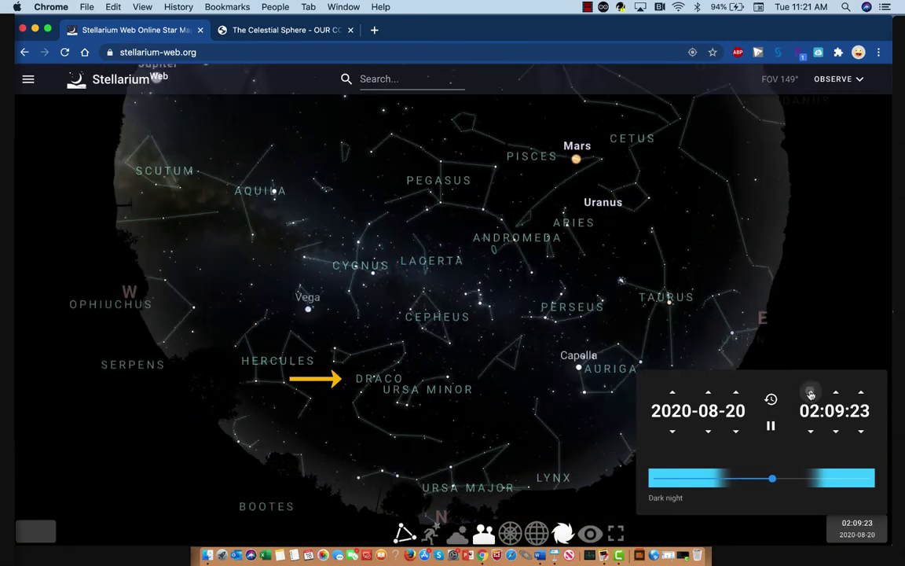
left_click(811, 394)
left_click(811, 393)
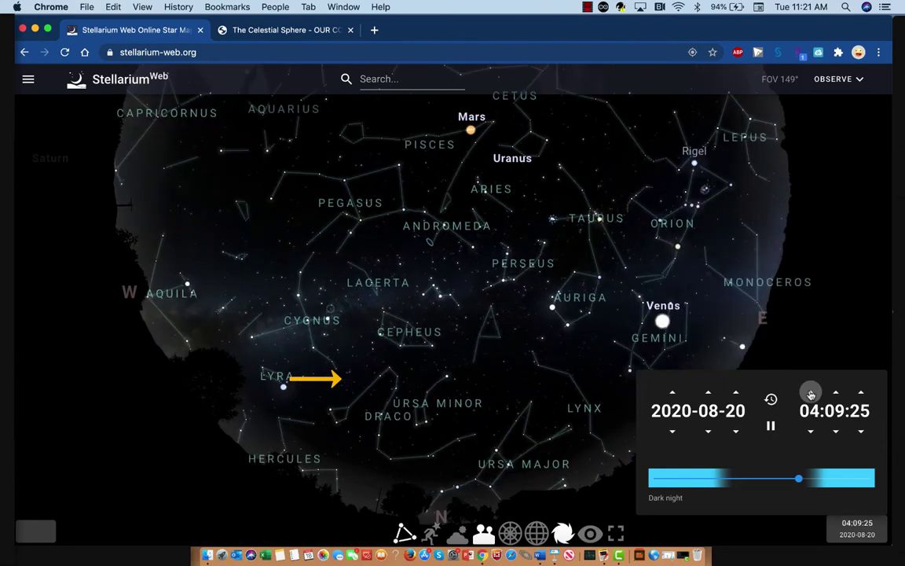
left_click(811, 393)
left_click(811, 393)
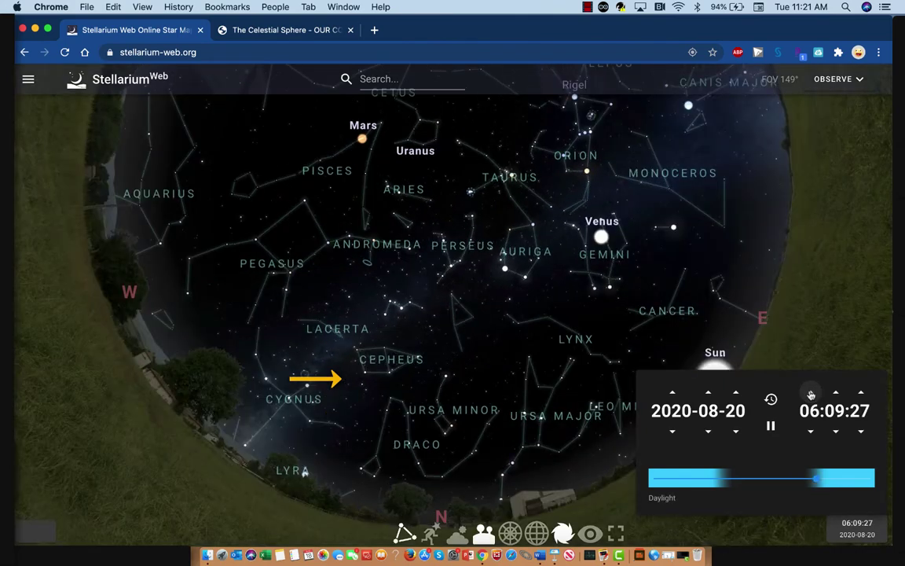
left_click(811, 394)
left_click(811, 394)
left_click(811, 394)
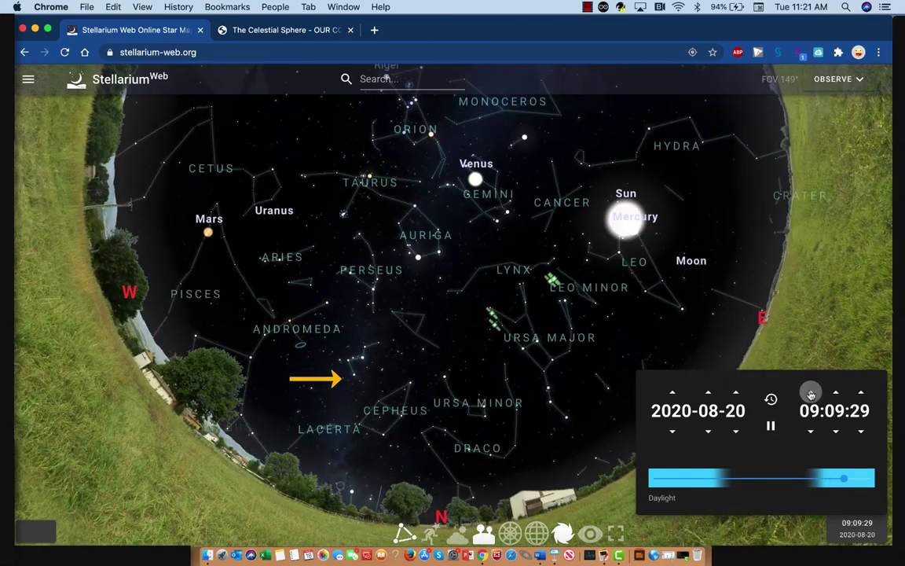
left_click(811, 393)
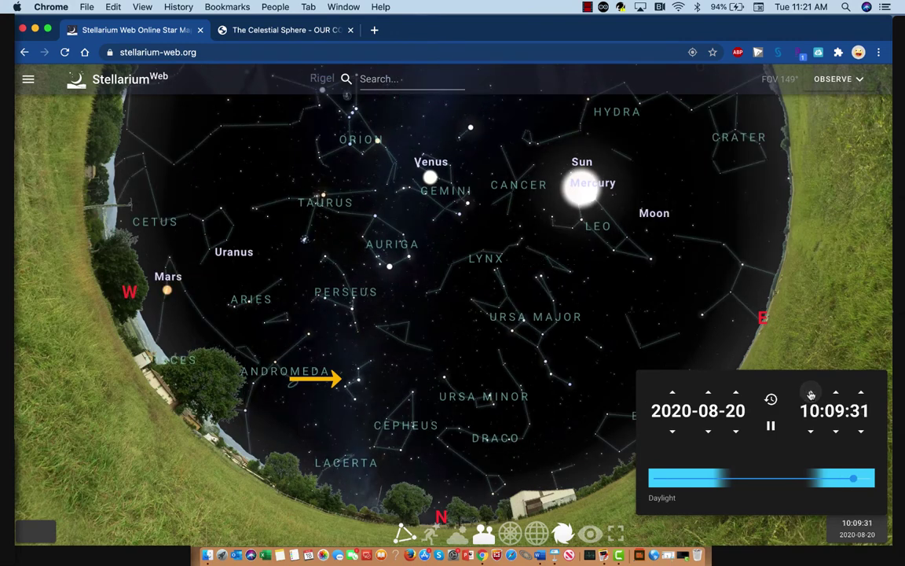